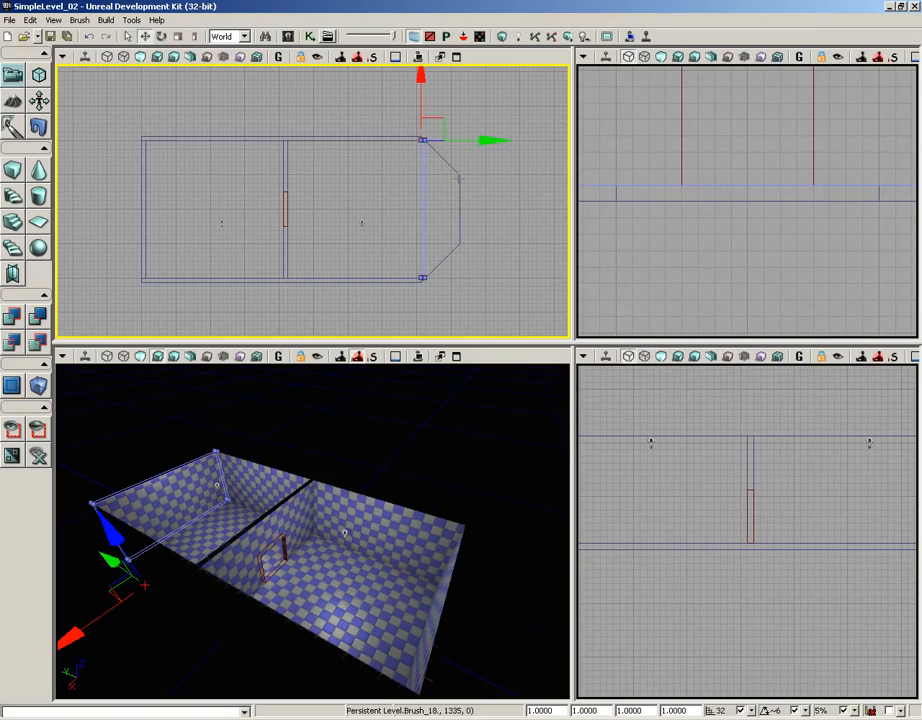
Enter Geometry Mode on the selected end wall brush beside the angled bay and activate the Edit modifier
scroll(480, 288, up, 4)
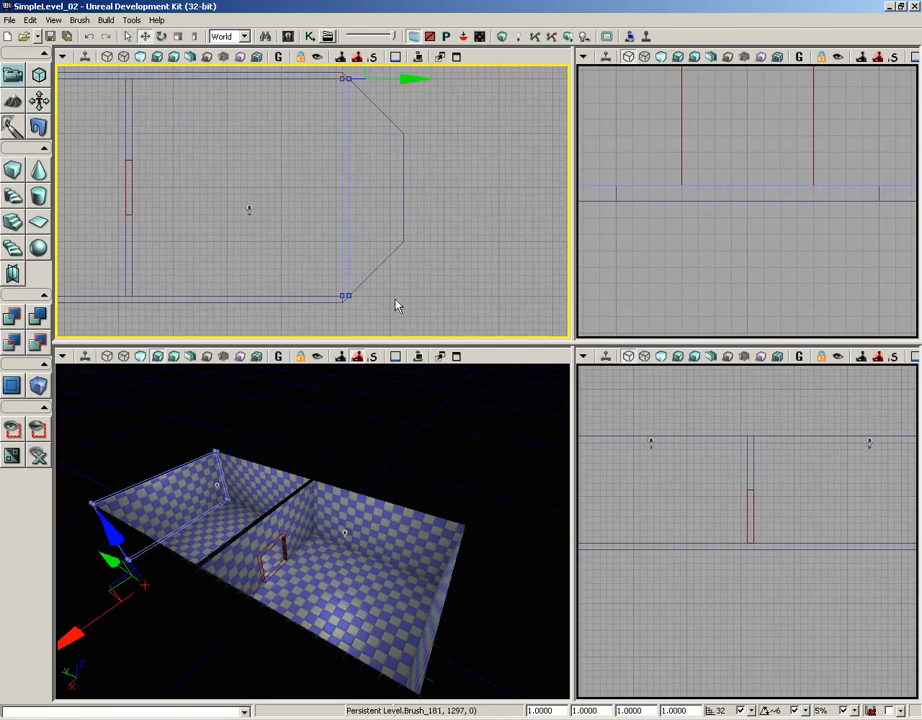
mouse_move(405, 400)
mouse_down()
mouse_move(410, 438)
mouse_move(140, 488)
mouse_move(57, 705)
mouse_move(148, 706)
mouse_move(467, 500)
mouse_move(399, 370)
mouse_move(57, 370)
mouse_move(397, 383)
mouse_up()
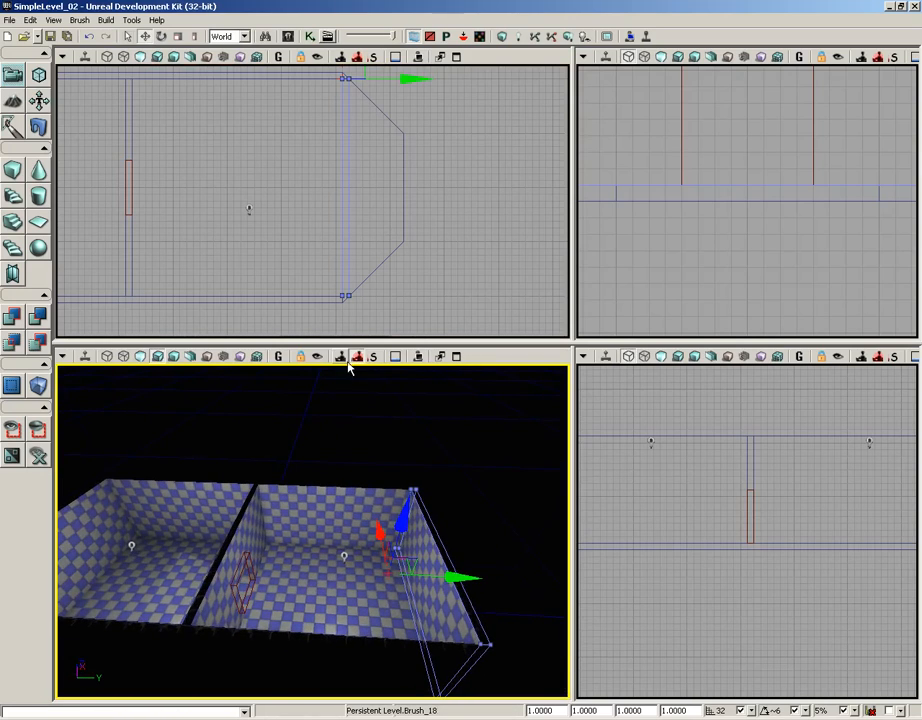
right_drag(356, 396, 370, 422)
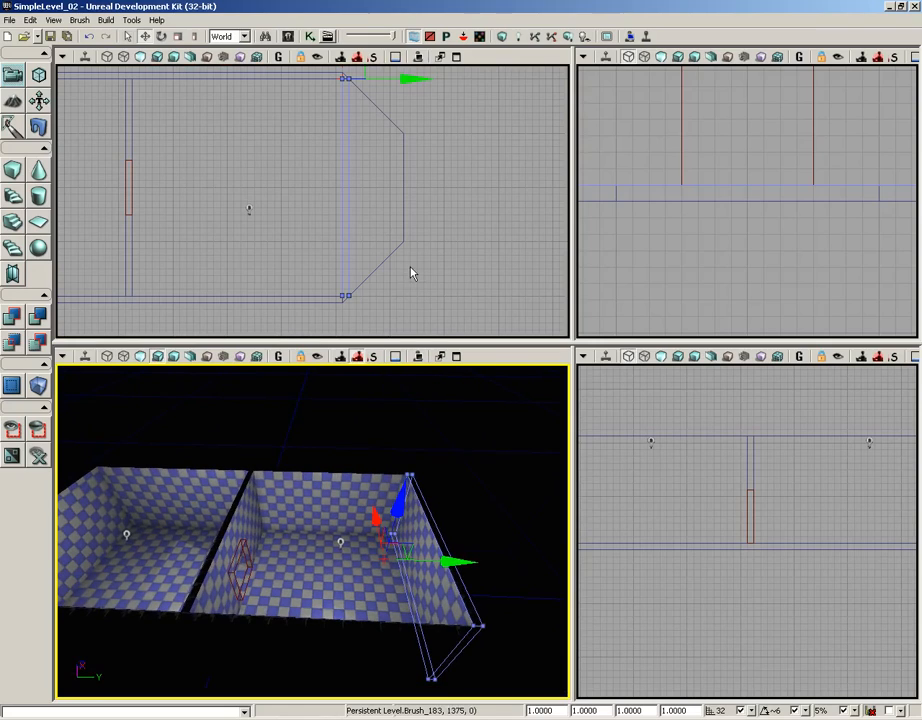
click(458, 58)
scroll(560, 366, down, 2)
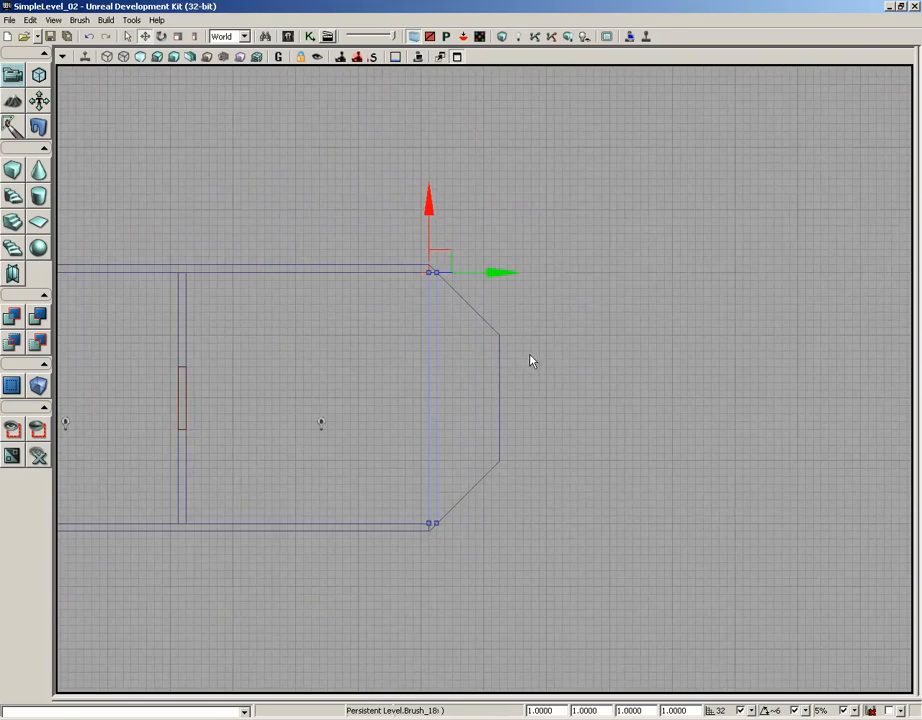
right_drag(533, 398, 507, 391)
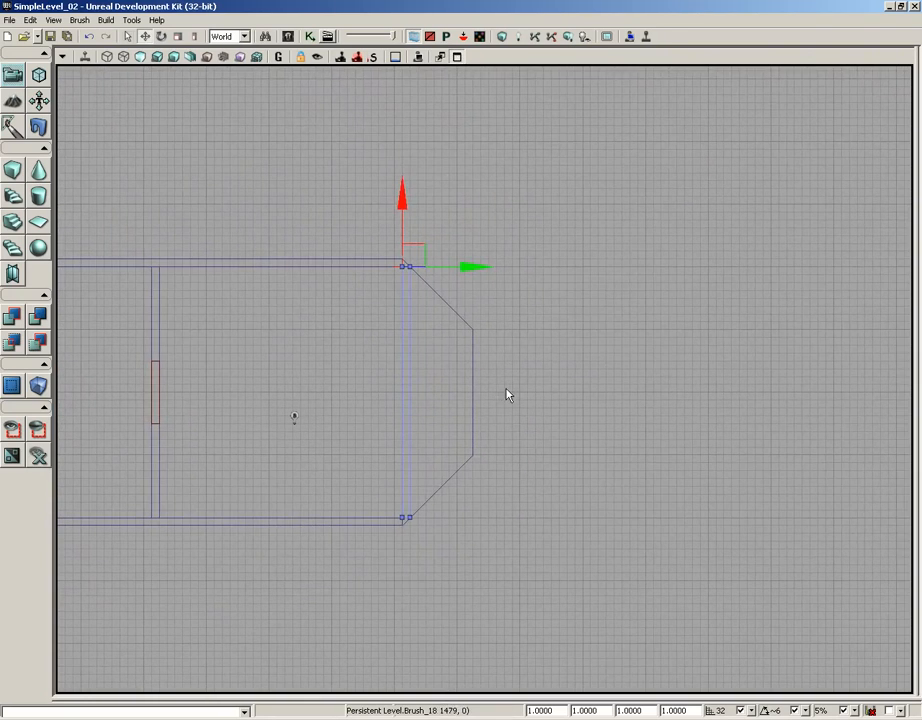
click(42, 86)
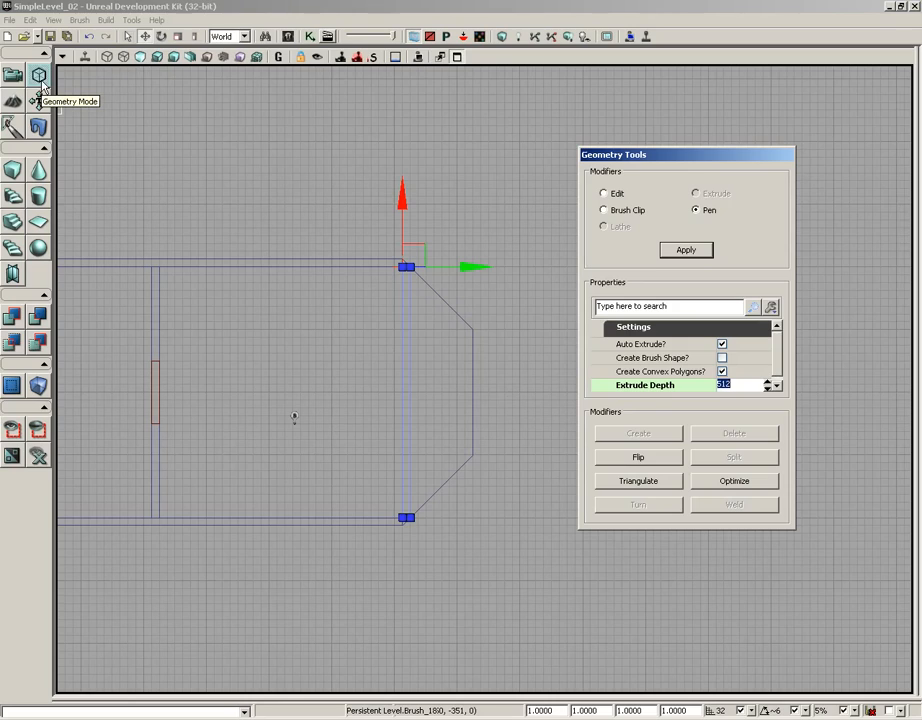
click(603, 193)
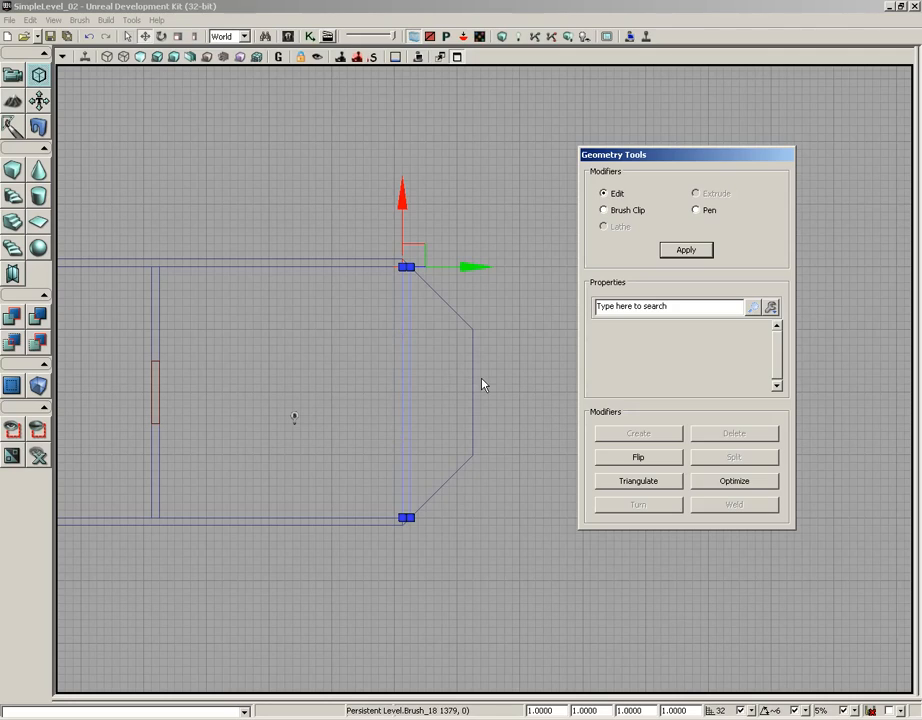
Select the outer top edge of the end wall brush and split it to add vertices across its middle
click(461, 60)
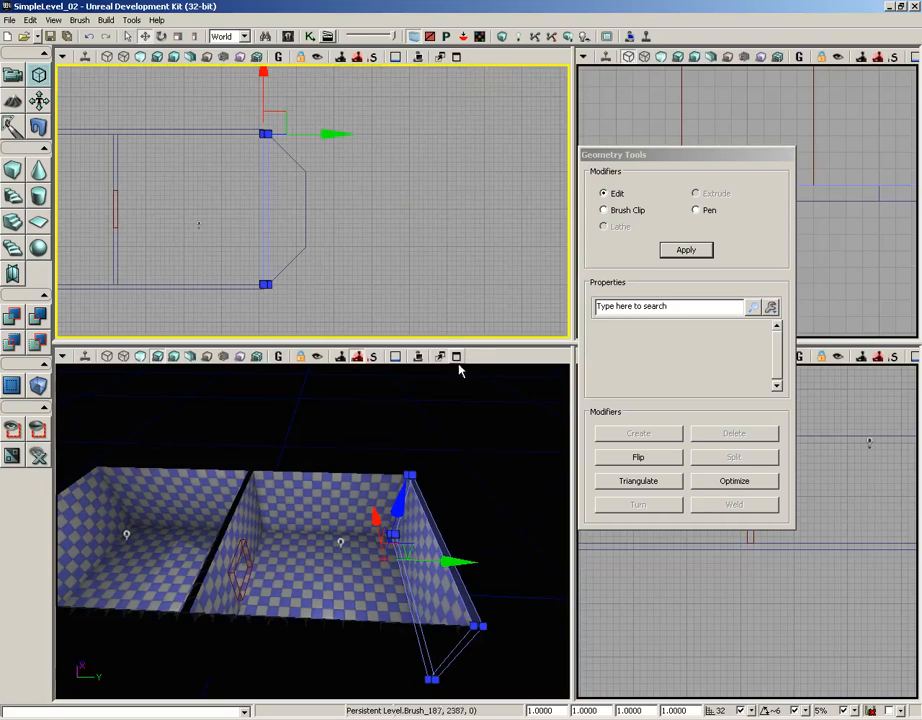
mouse_move(432, 438)
mouse_down()
mouse_move(428, 452)
mouse_move(570, 453)
mouse_move(523, 393)
mouse_move(480, 437)
mouse_move(482, 580)
mouse_move(461, 455)
mouse_up()
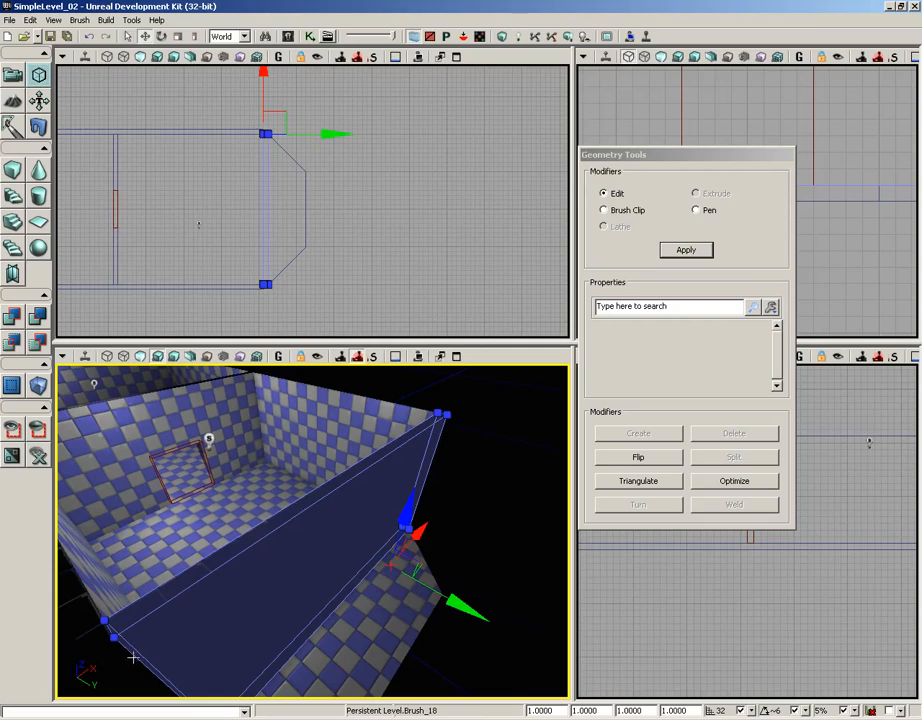
click(310, 506)
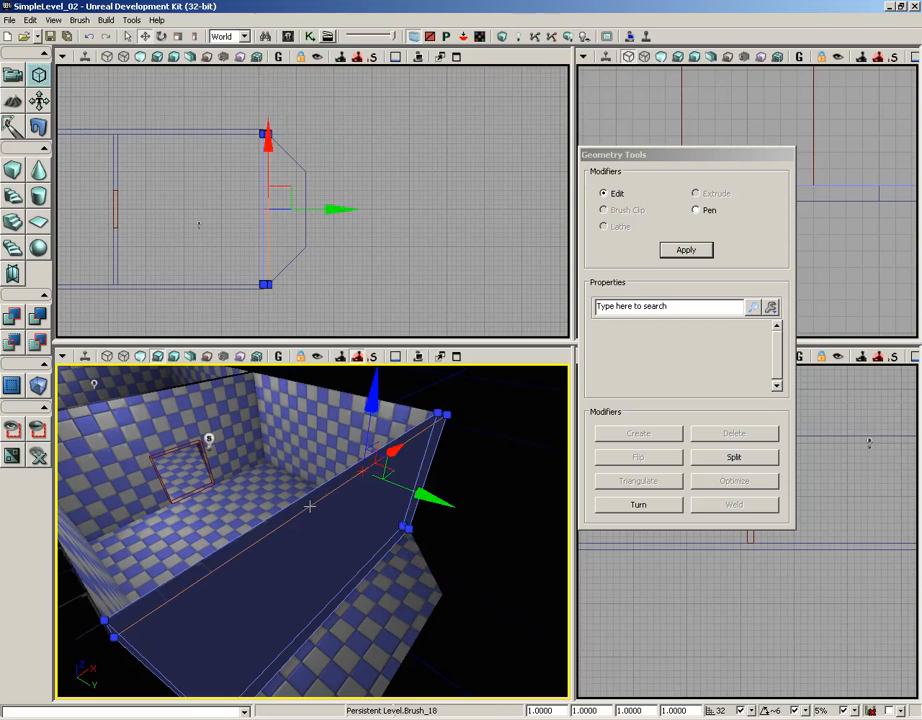
mouse_move(317, 525)
mouse_down()
mouse_move(312, 510)
mouse_move(288, 527)
mouse_move(282, 506)
mouse_move(300, 518)
mouse_up()
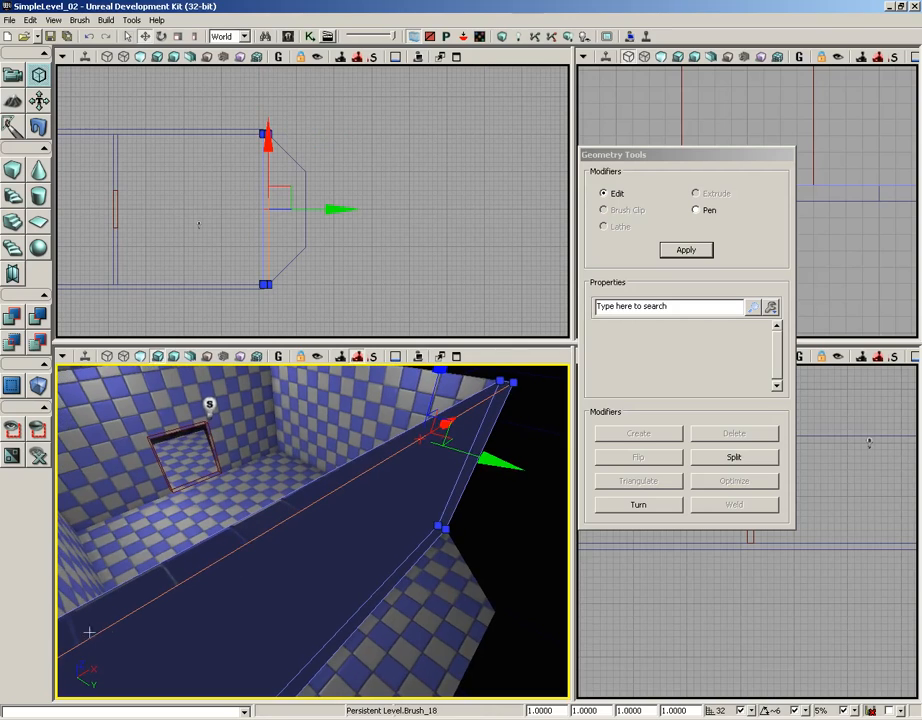
click(310, 528)
click(300, 507)
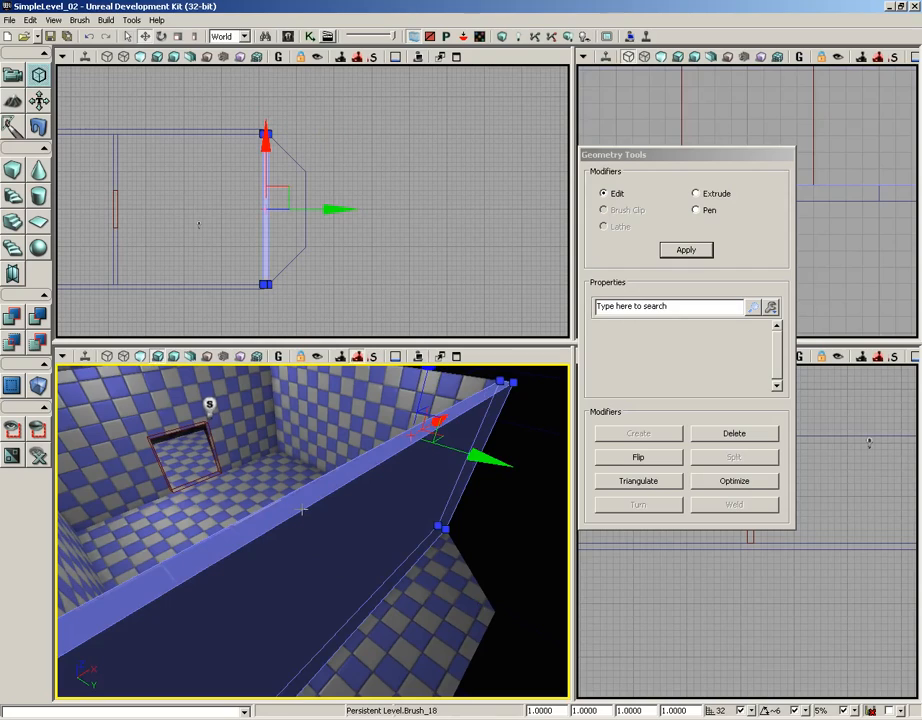
click(305, 513)
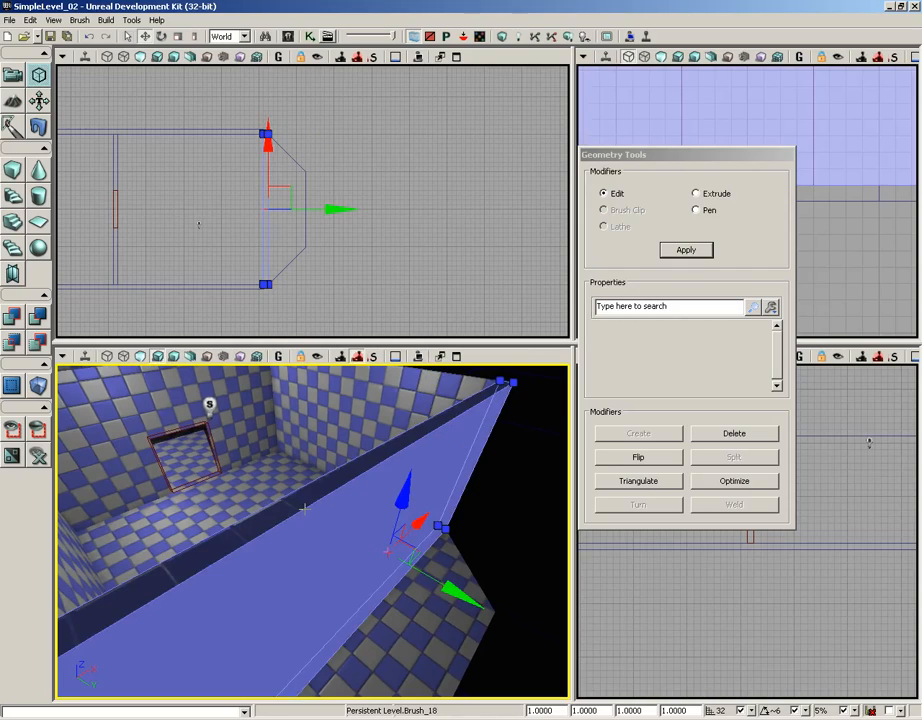
click(302, 509)
click(303, 509)
click(303, 509)
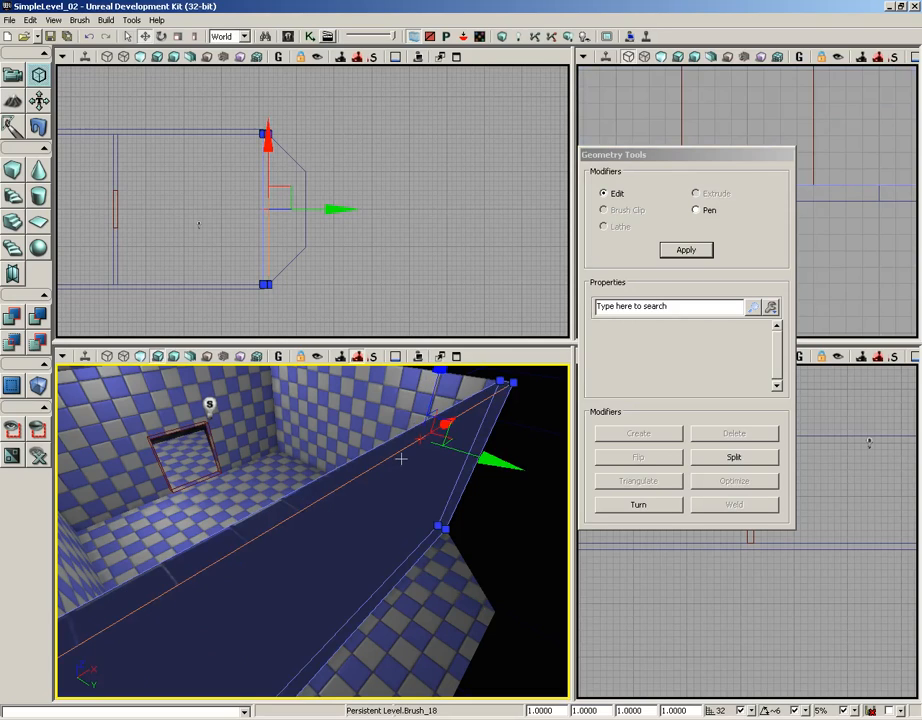
click(716, 460)
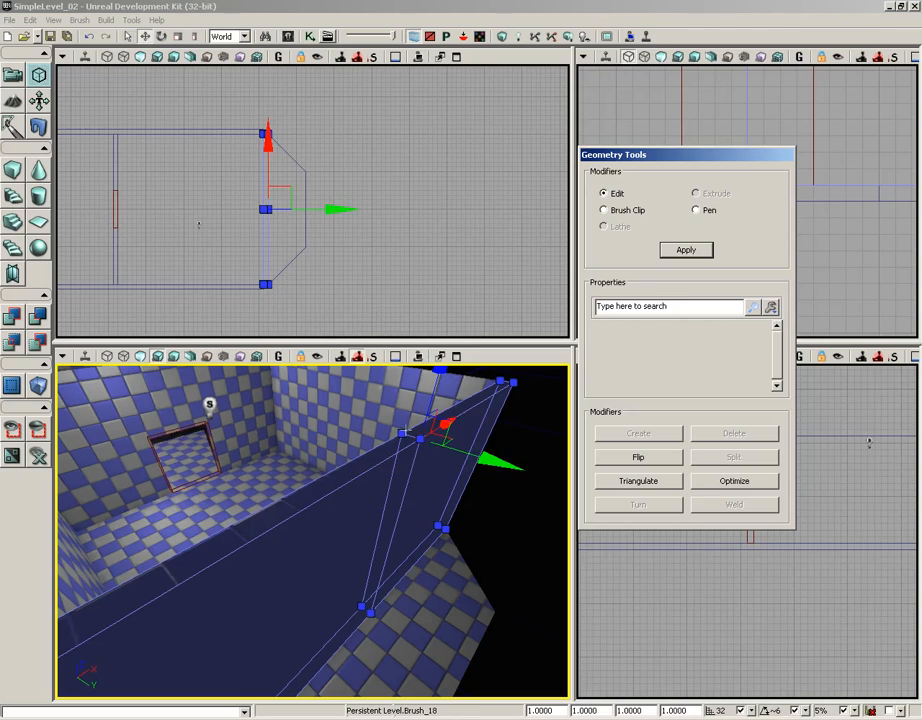
Box-select the new middle vertices and move them along X in line with the bay's +X outer corner
mouse_move(405, 432)
right_down()
mouse_move(261, 516)
mouse_move(442, 508)
mouse_move(385, 560)
right_up()
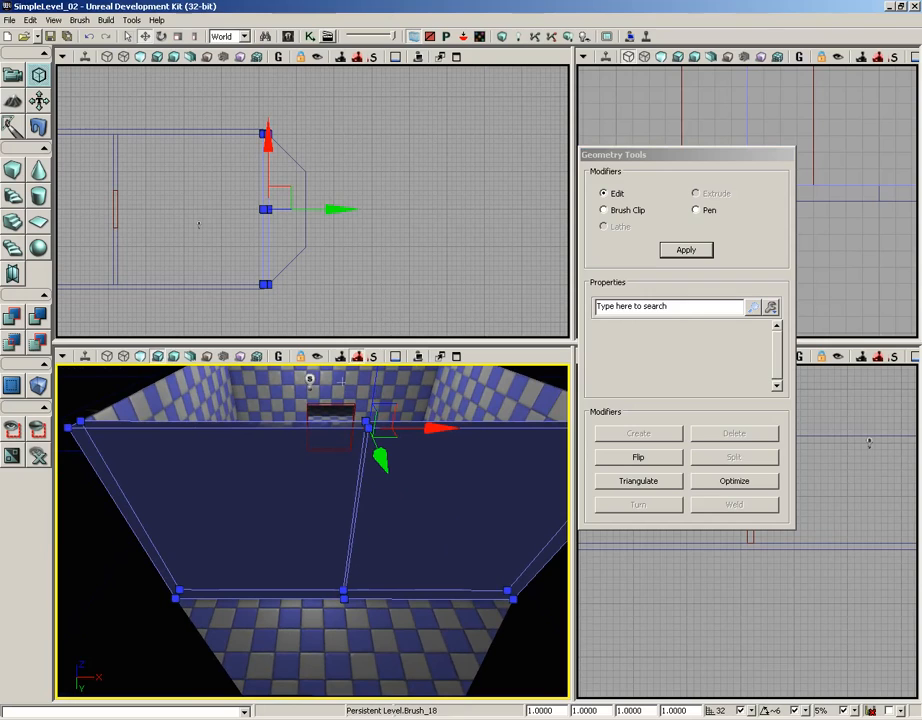
scroll(337, 236, up, 2)
mouse_move(342, 245)
right_down()
mouse_move(337, 236)
mouse_move(362, 235)
mouse_move(464, 322)
mouse_move(472, 298)
right_up()
scroll(337, 241, up, 5)
scroll(456, 314, up, 2)
scroll(385, 248, down, 3)
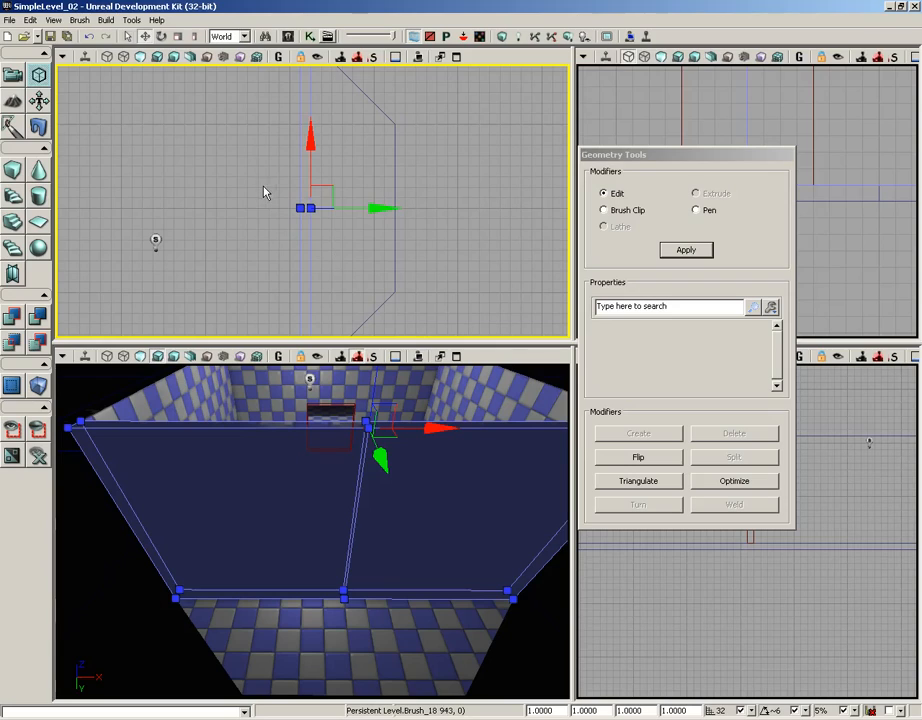
mouse_move(261, 188)
ctrl+alt+mouse_down()
mouse_move(266, 198)
mouse_move(317, 192)
mouse_move(300, 195)
ctrl+alt+mouse_up()
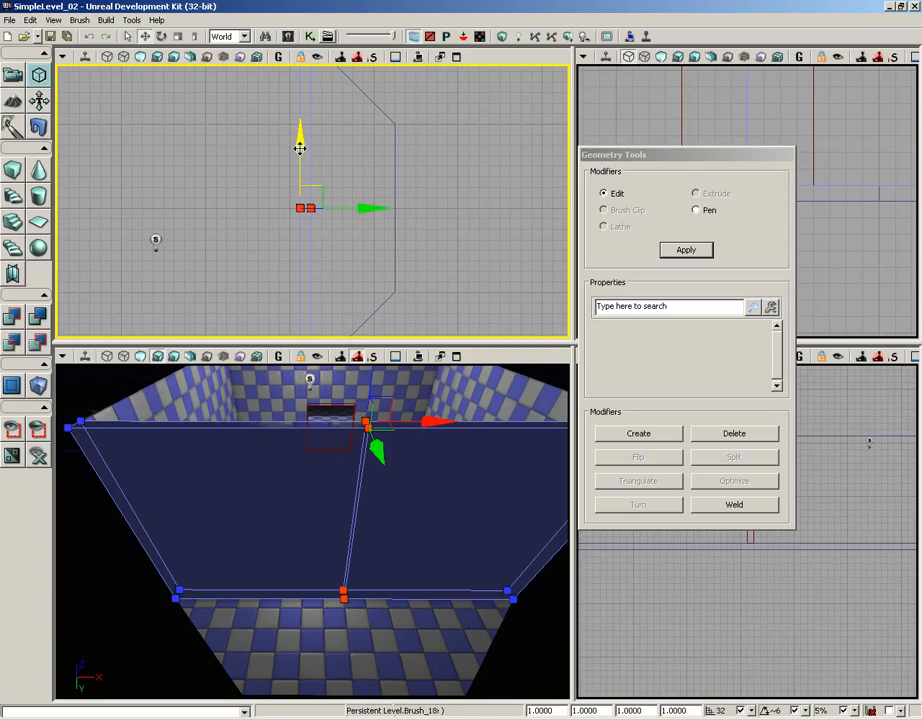
drag(298, 144, 301, 64)
right_drag(352, 165, 350, 241)
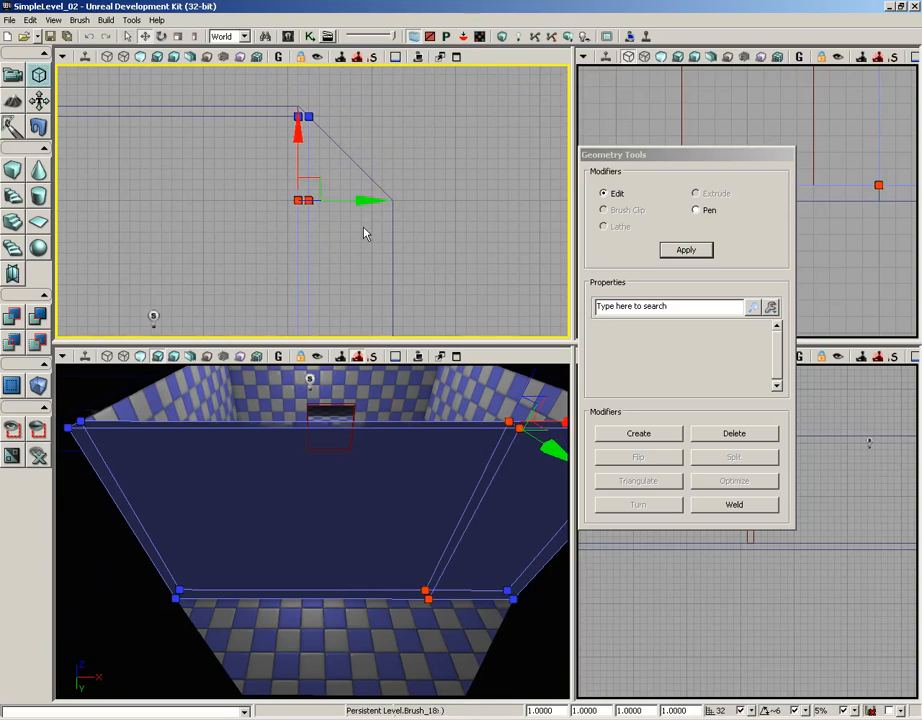
Measure the distance from the end wall to the bay's +X outer corner in the top view
click(326, 218)
middle_drag(309, 200, 370, 197)
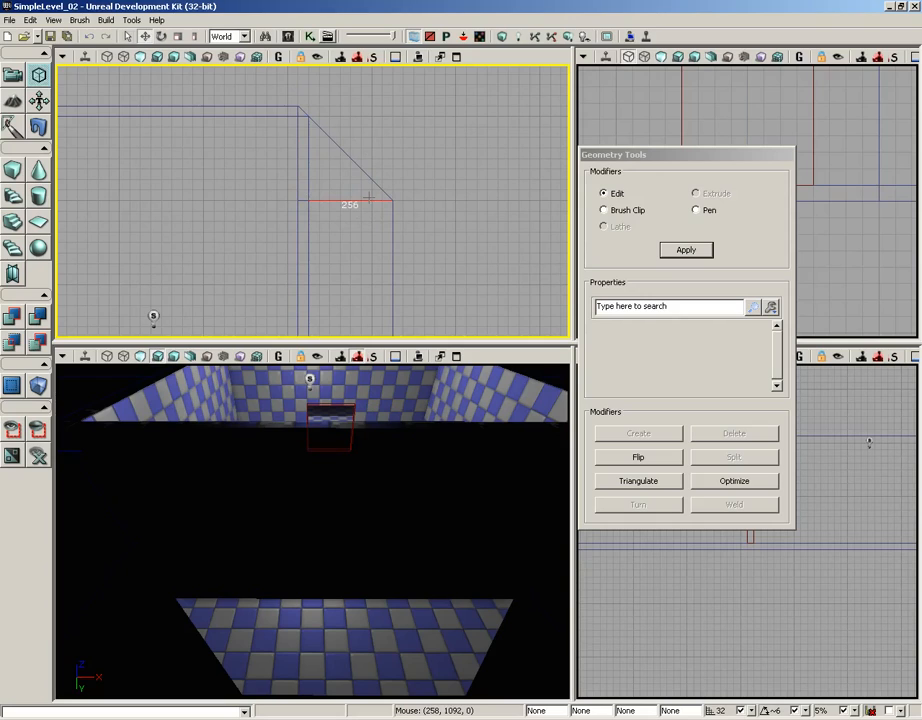
right_drag(339, 257, 349, 136)
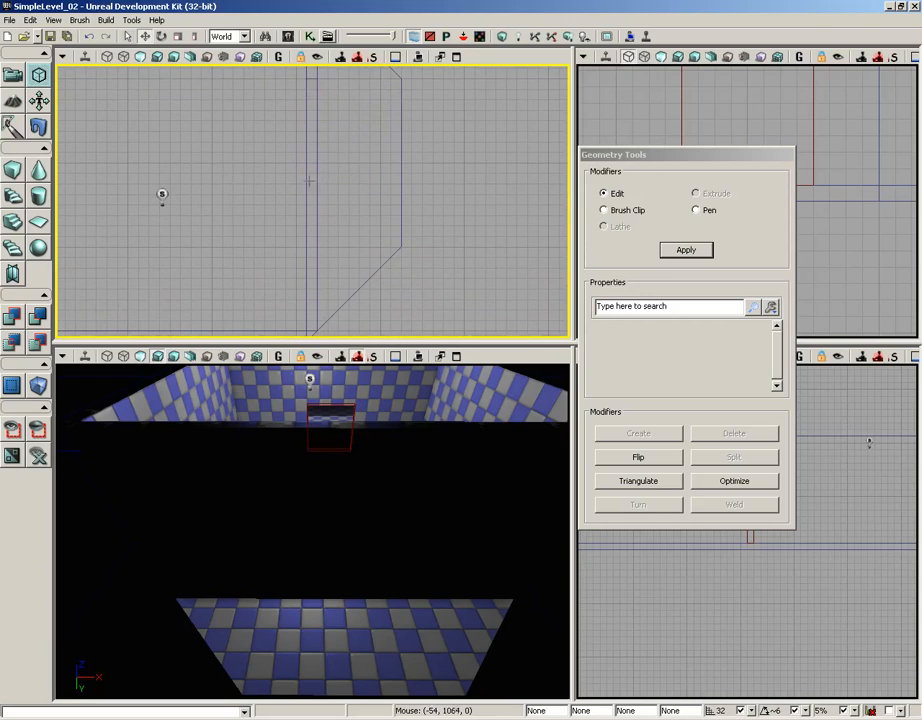
Split the wall's longer top edge section and move the new vertices along X in line with the bay's other outer corner
click(309, 181)
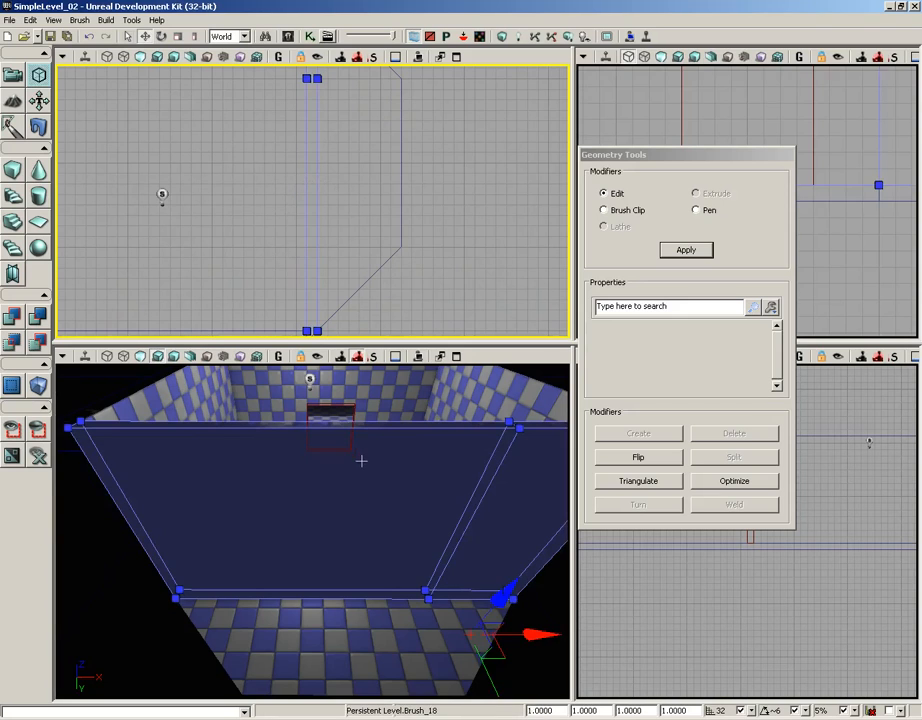
mouse_move(350, 510)
right_down()
mouse_move(401, 475)
mouse_move(295, 439)
mouse_move(354, 506)
mouse_move(340, 576)
mouse_move(366, 541)
right_up()
click(310, 525)
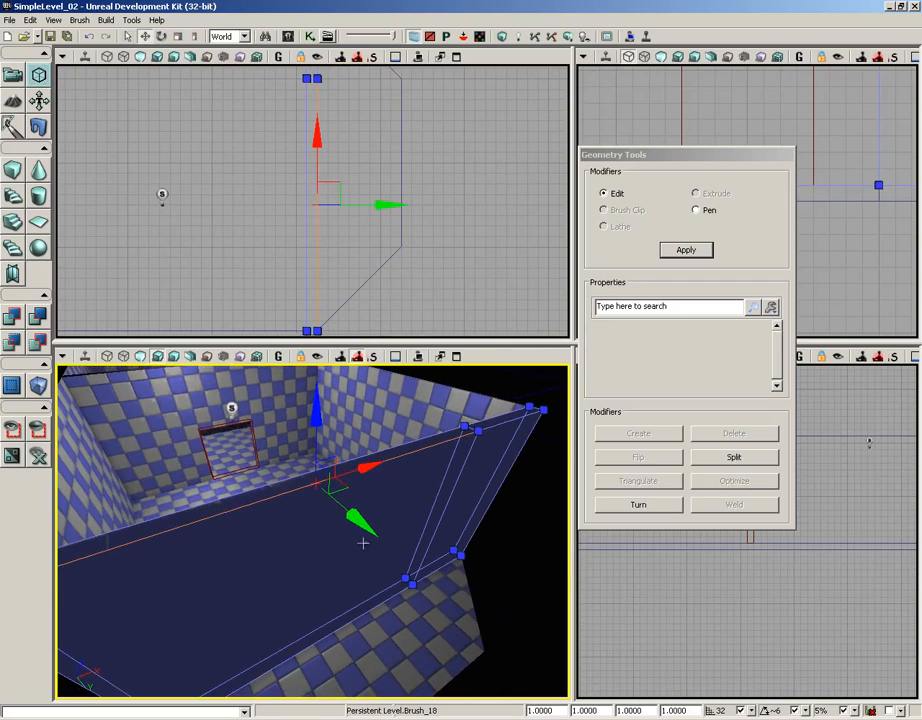
click(714, 460)
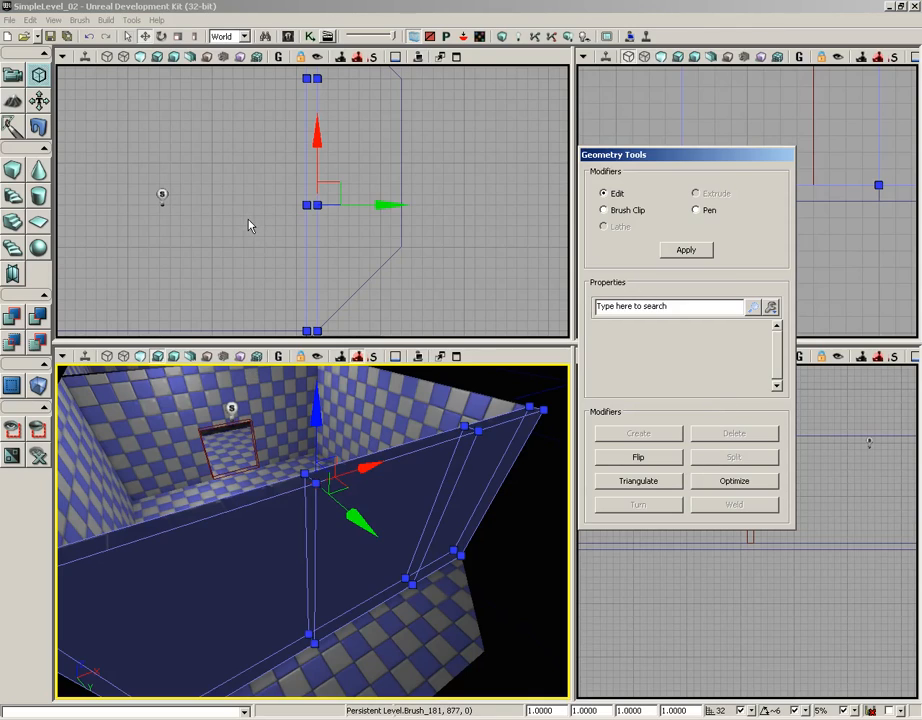
ctrl+alt+drag(270, 186, 333, 206)
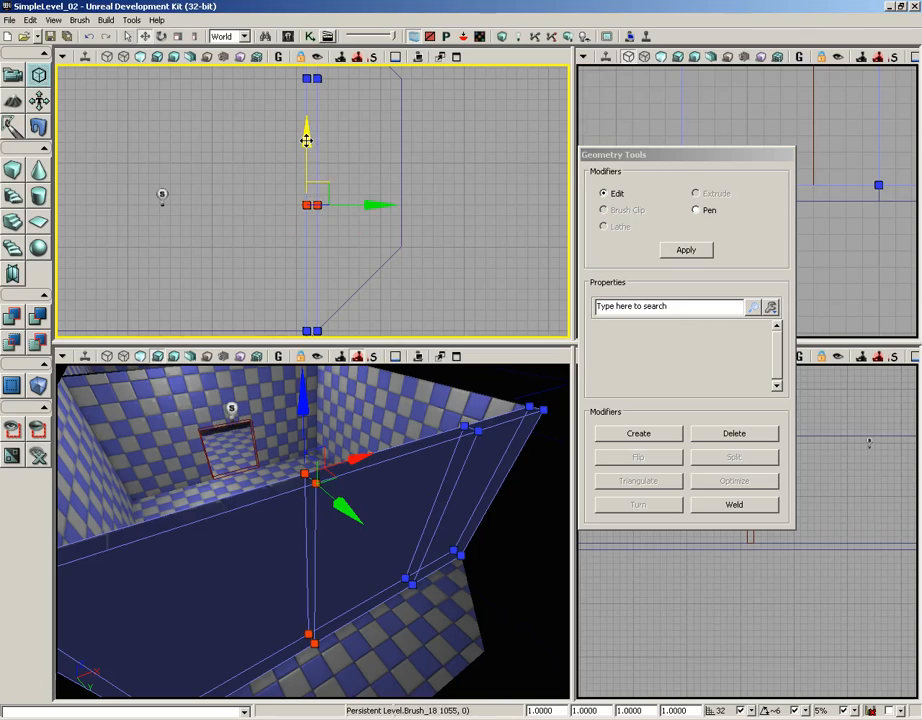
drag(308, 130, 309, 181)
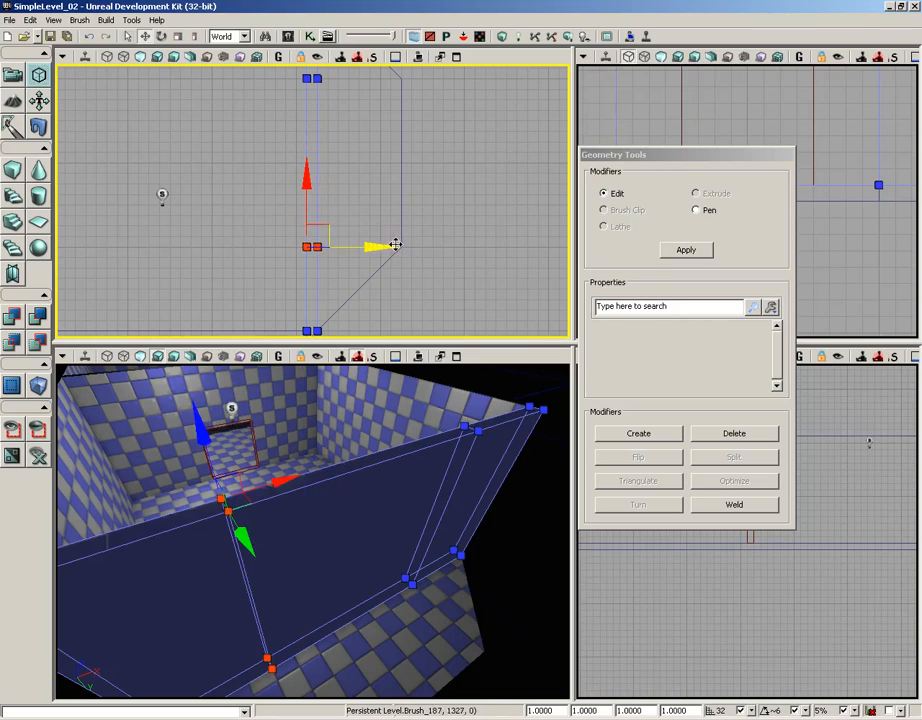
Select both inner vertex sets of the end wall and move them about 256 units along Y to match the bay's angled outline
click(382, 271)
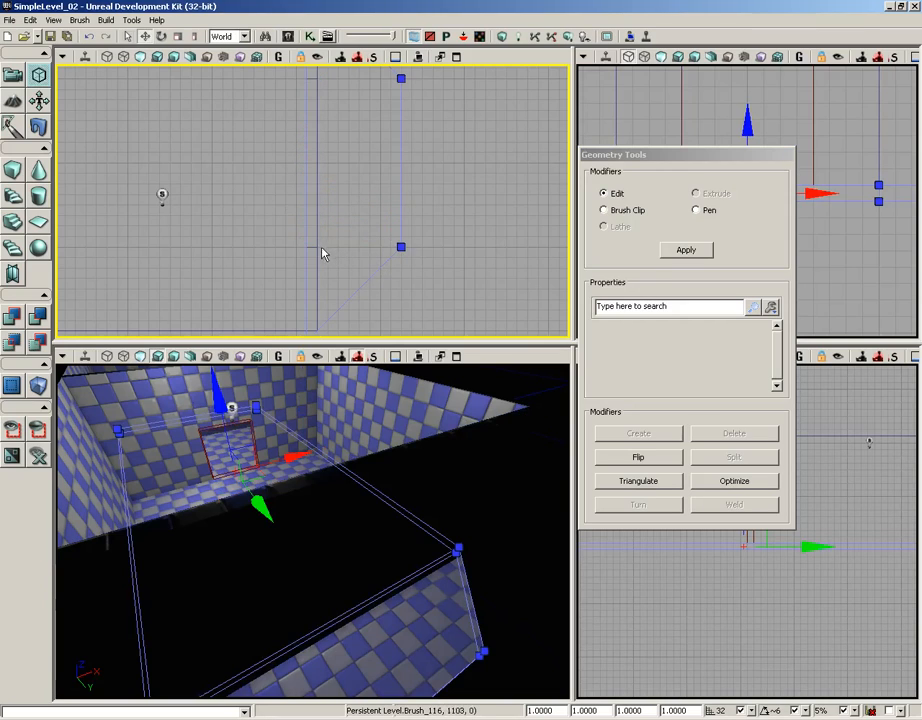
click(322, 250)
mouse_move(322, 252)
middle_down()
mouse_move(375, 244)
mouse_move(317, 247)
middle_up()
right_drag(368, 194, 375, 237)
scroll(375, 237, down, 2)
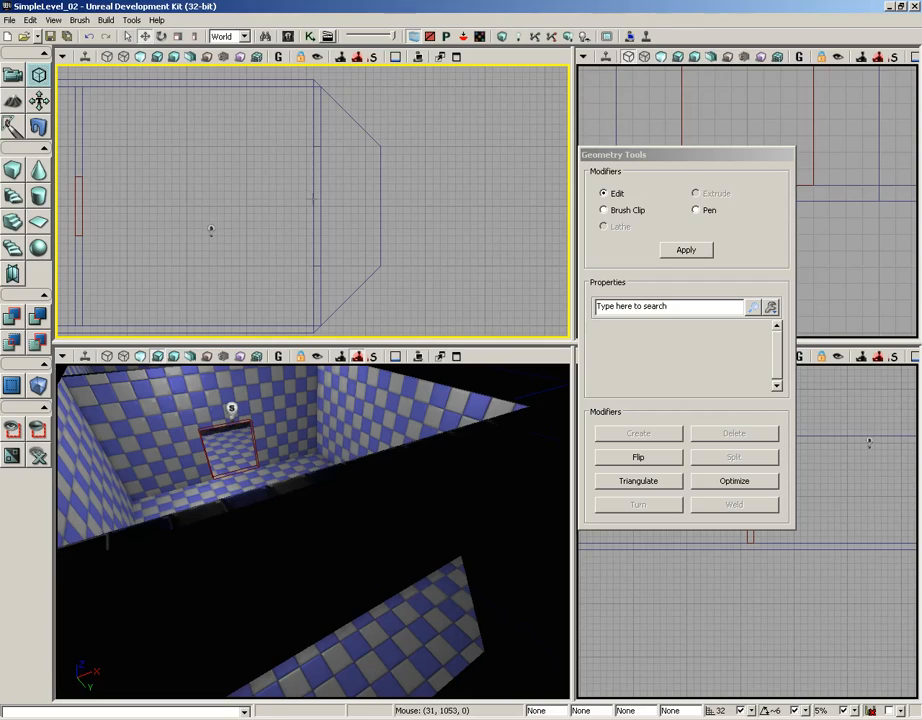
click(318, 205)
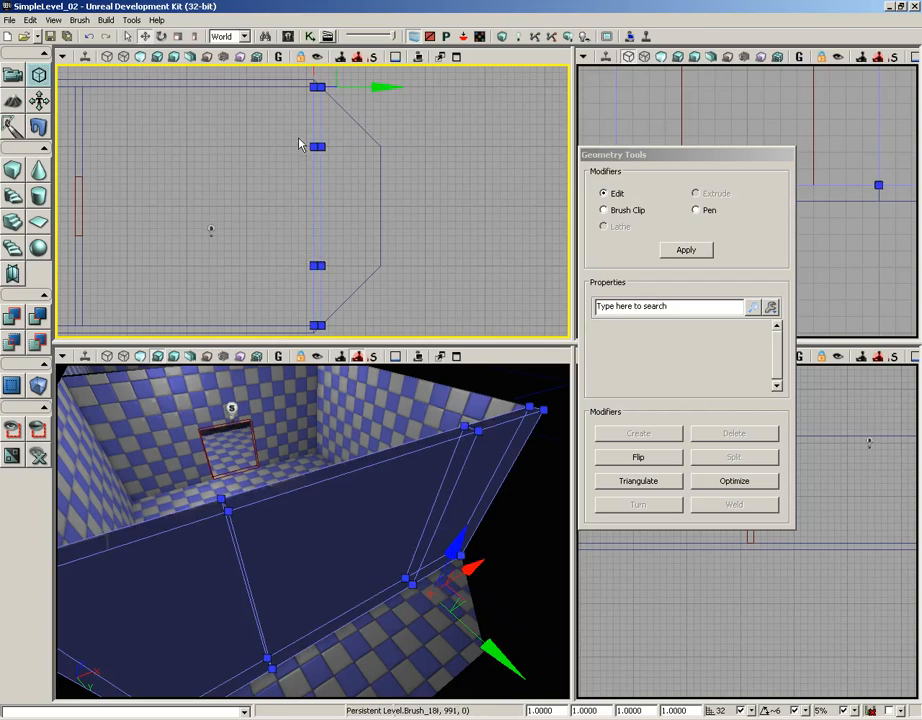
ctrl+alt+drag(297, 143, 298, 234)
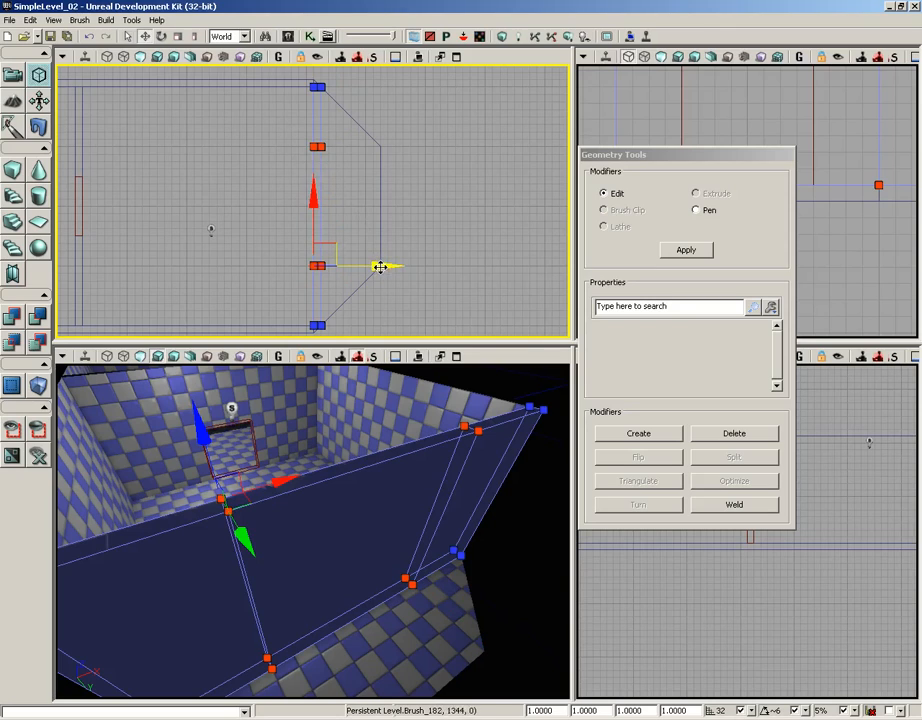
drag(380, 267, 430, 278)
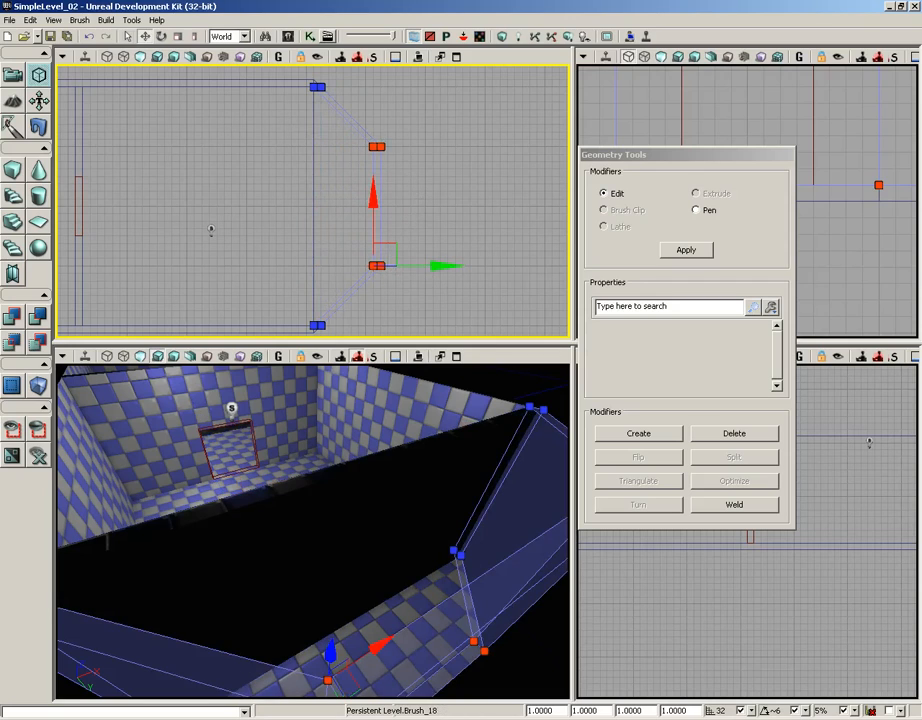
Check the reshaped bay wall in the perspective view and switch from Geometry Mode to Camera Mode
mouse_move(466, 407)
mouse_down()
mouse_move(508, 428)
mouse_move(381, 395)
mouse_up()
right_drag(381, 395, 383, 422)
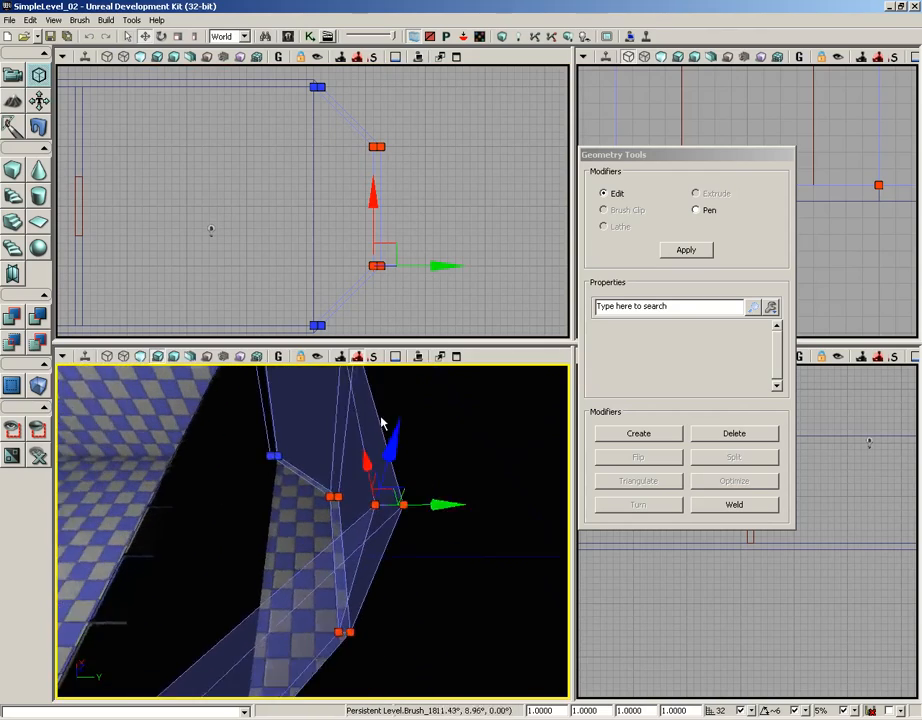
mouse_move(383, 422)
mouse_down()
mouse_move(344, 407)
mouse_move(312, 378)
mouse_move(243, 363)
mouse_up()
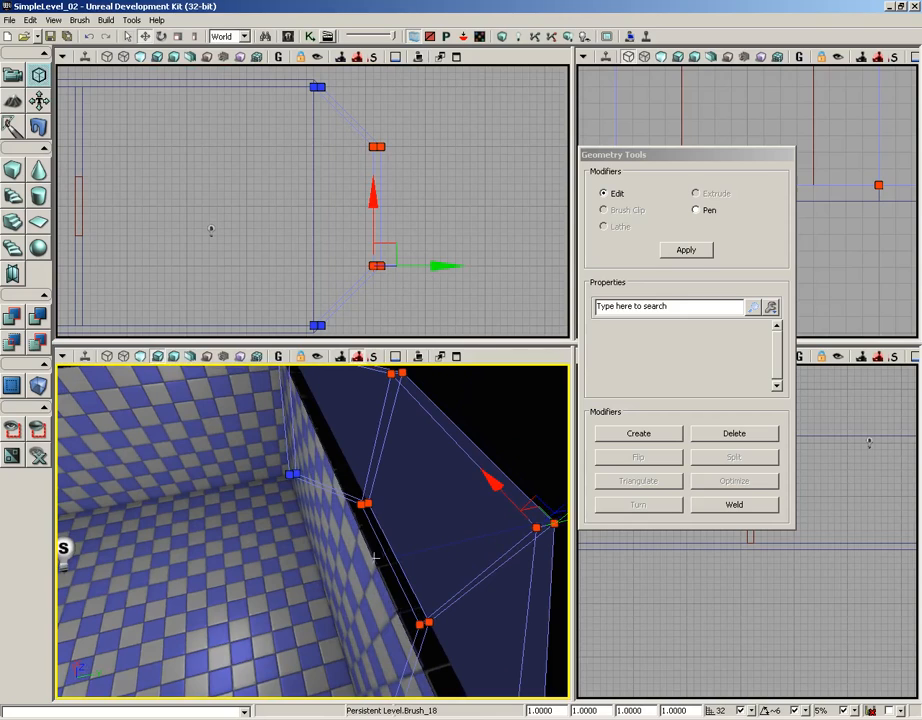
drag(241, 527, 325, 494)
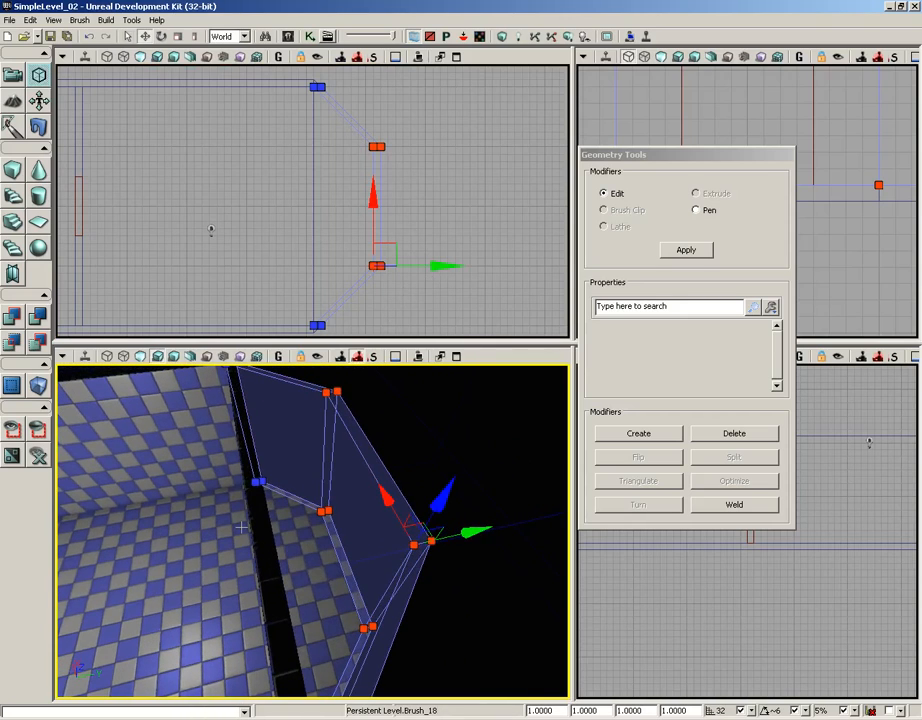
click(12, 74)
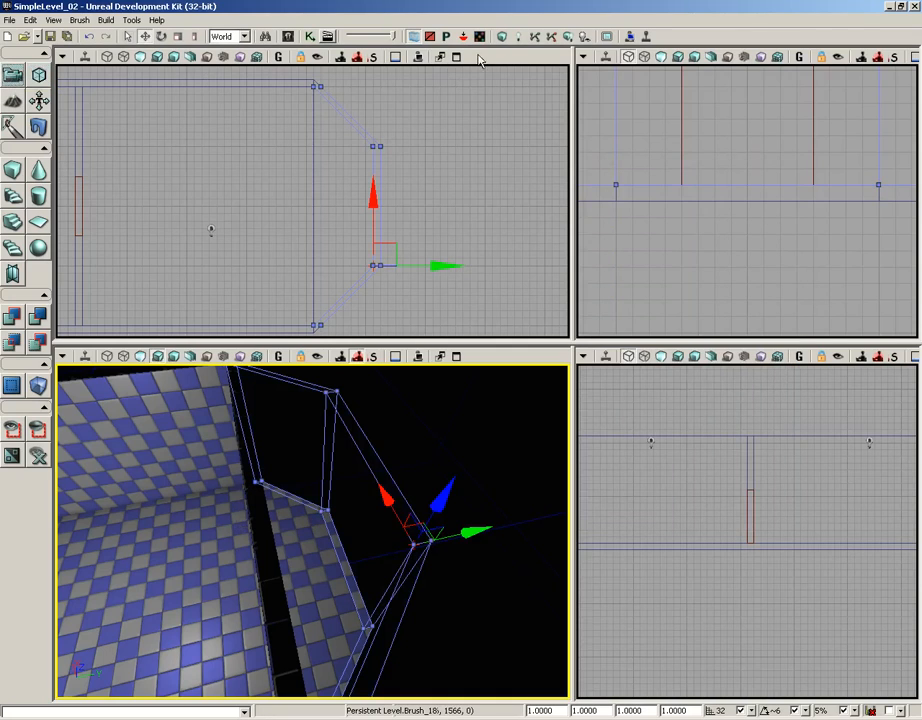
Rebuild the level geometry with the reshaped end wall, dismiss the map check report and inspect the rebuilt rooms
click(501, 36)
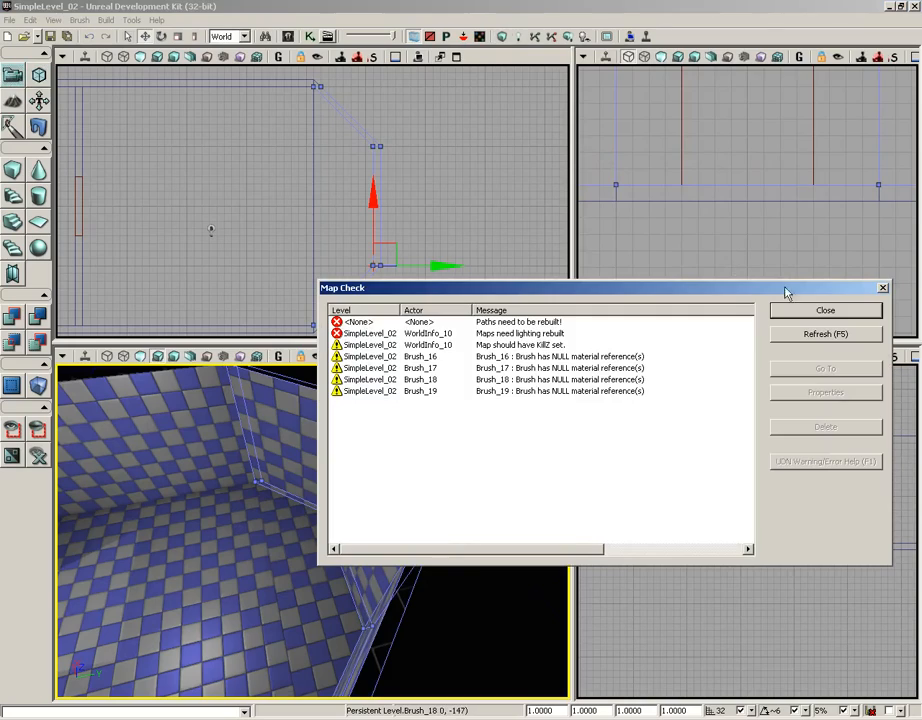
click(784, 311)
middle_drag(375, 537, 62, 517)
right_drag(62, 517, 56, 482)
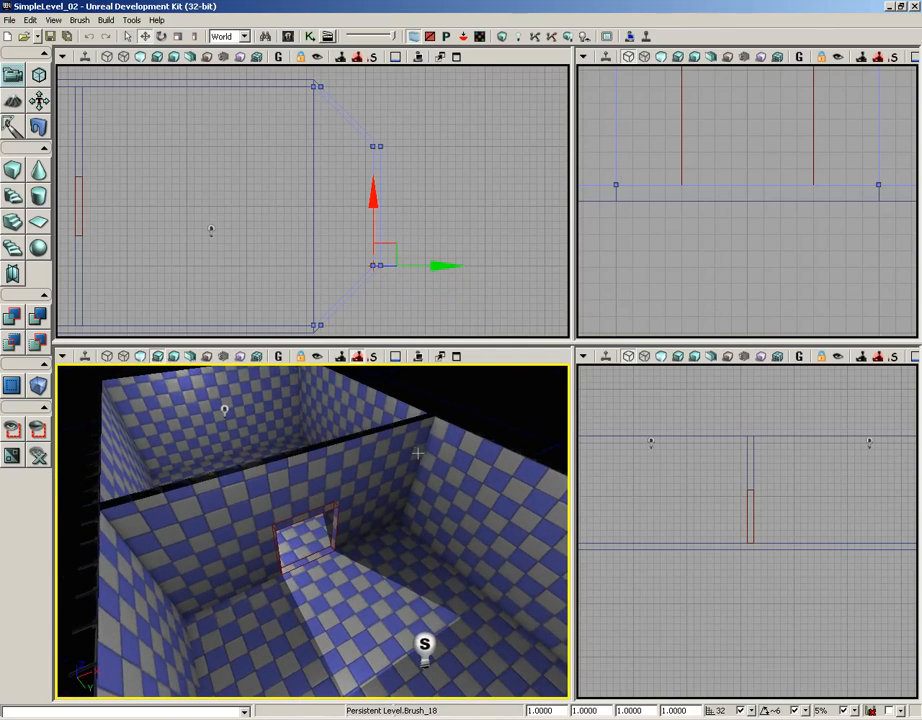
Build everything in the level, including lighting and paths, and dismiss the Swarm Agent, Map Check and Lighting Results windows
click(568, 38)
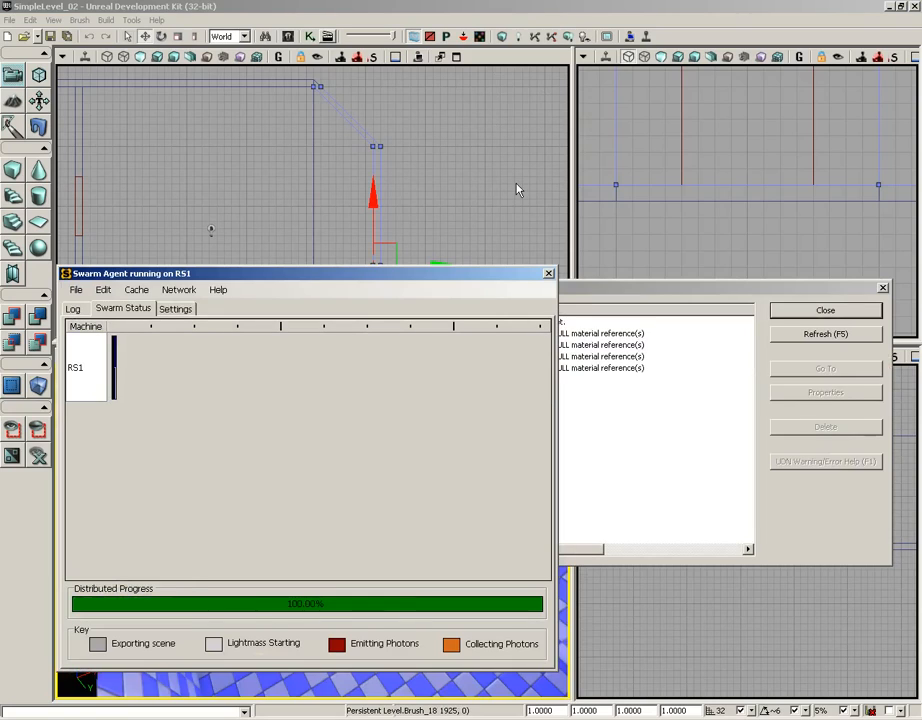
click(548, 273)
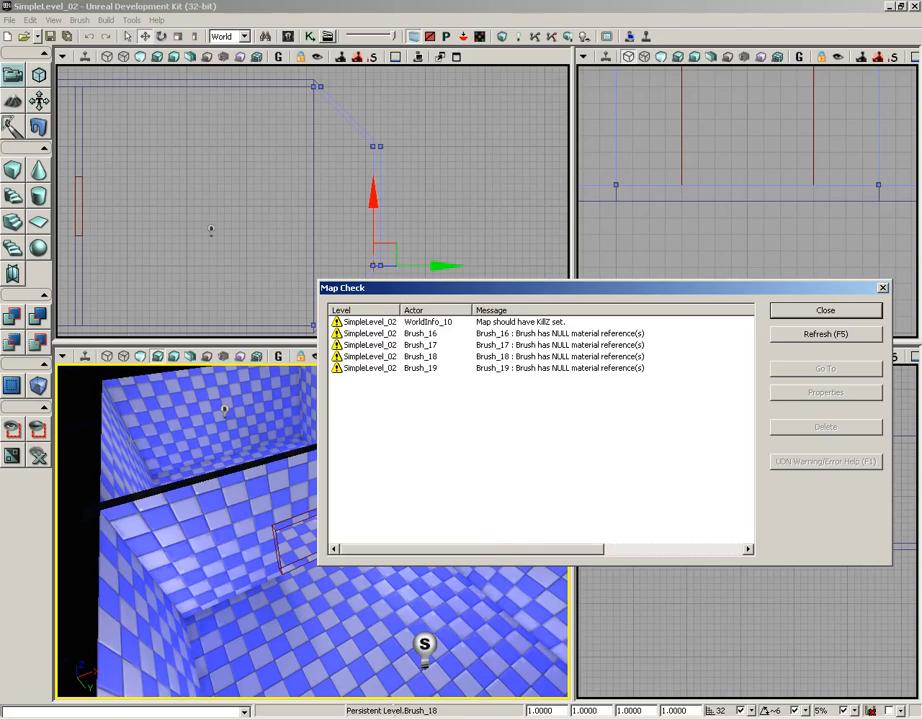
click(826, 311)
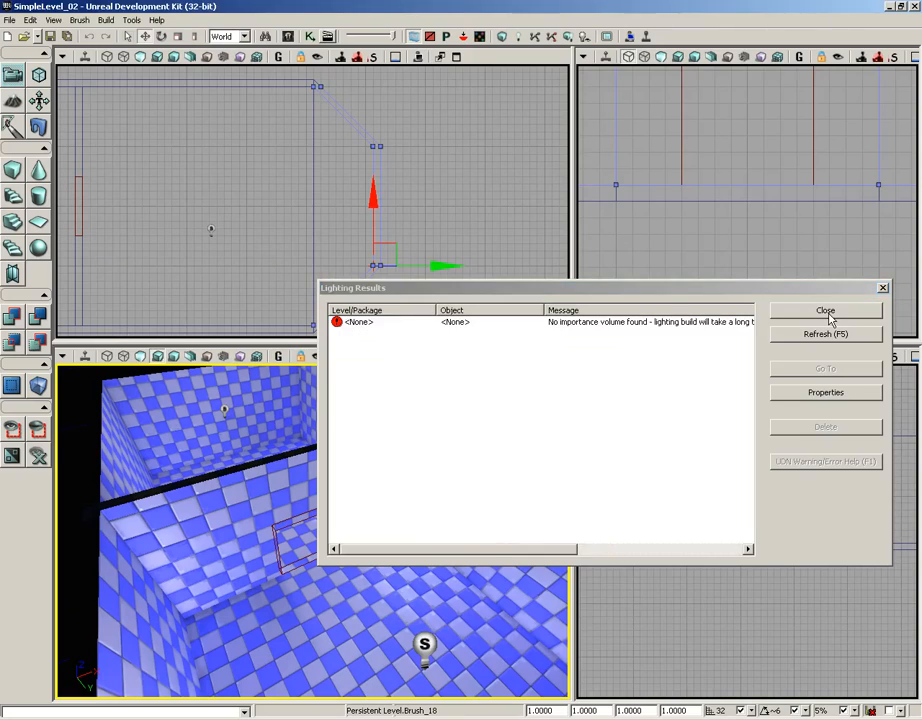
click(882, 288)
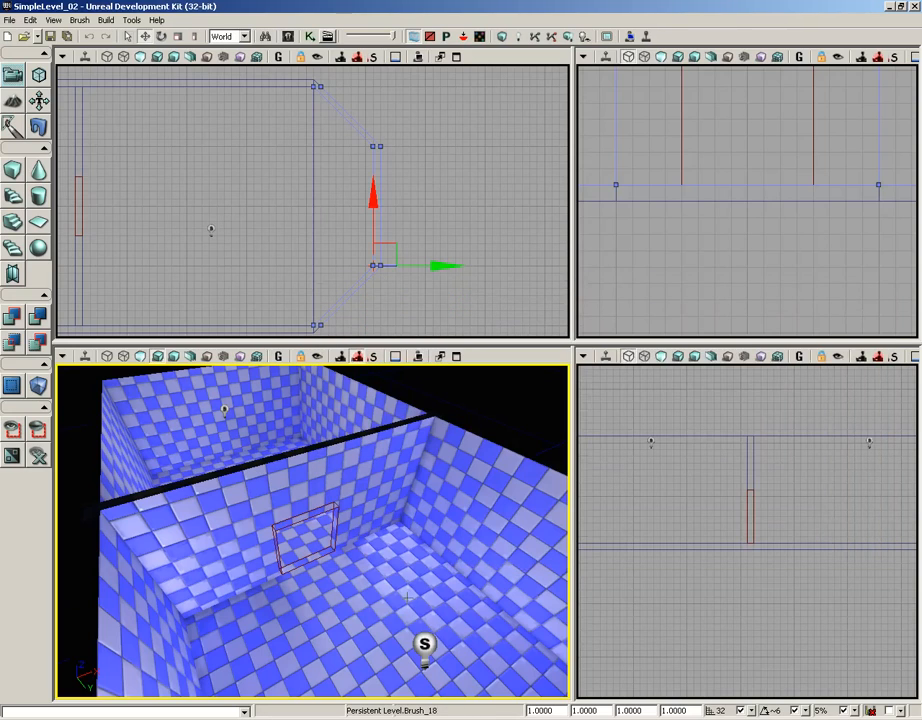
Start an in-editor playtest from a spot on the room floor near the doorway
drag(353, 604, 353, 534)
middle_drag(353, 534, 354, 702)
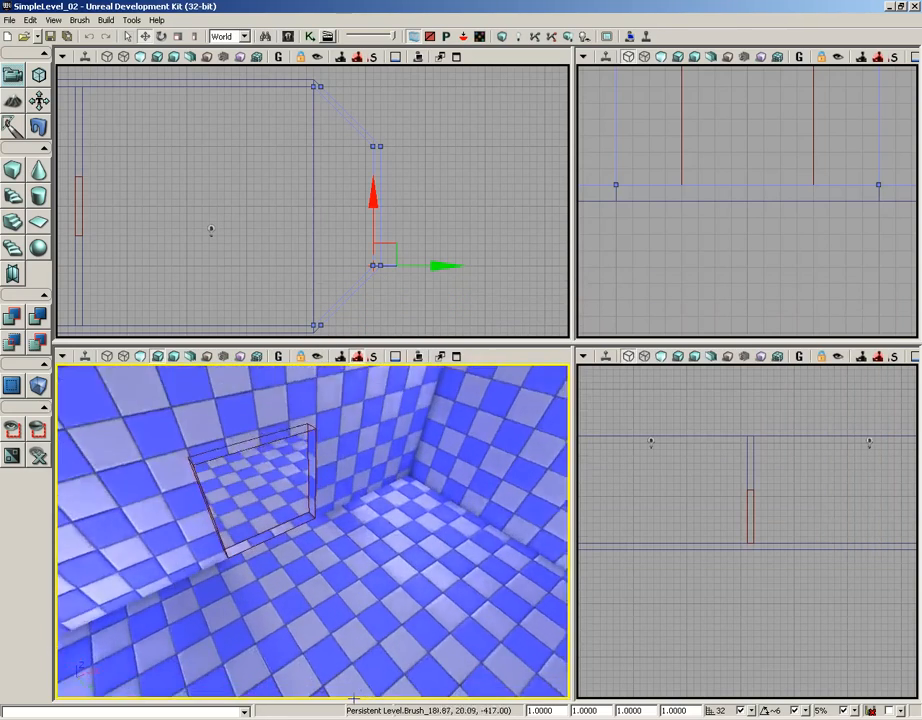
right_drag(354, 702, 342, 611)
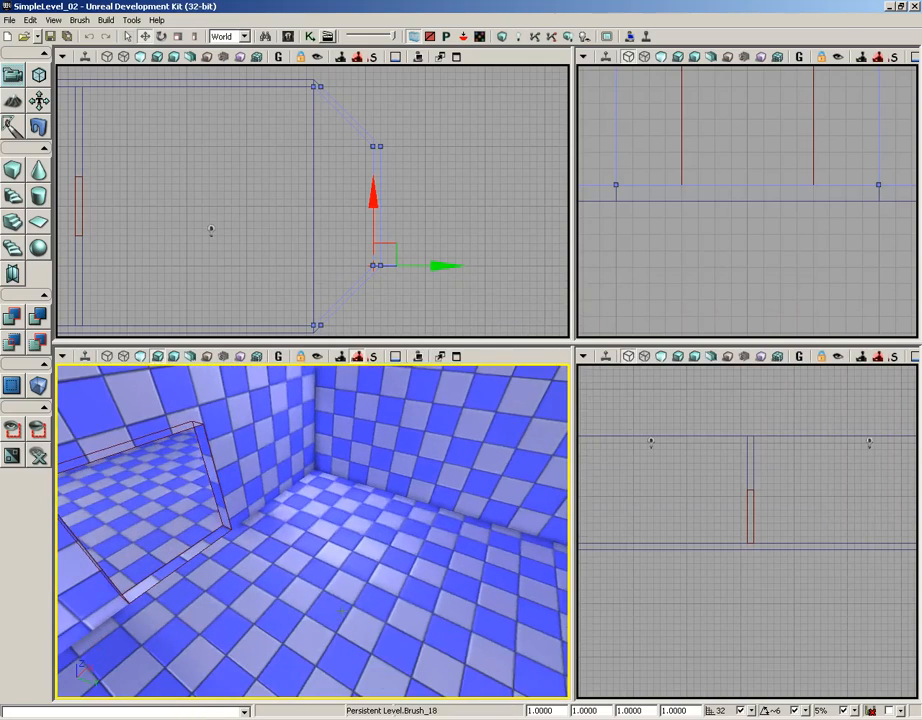
right_click(317, 631)
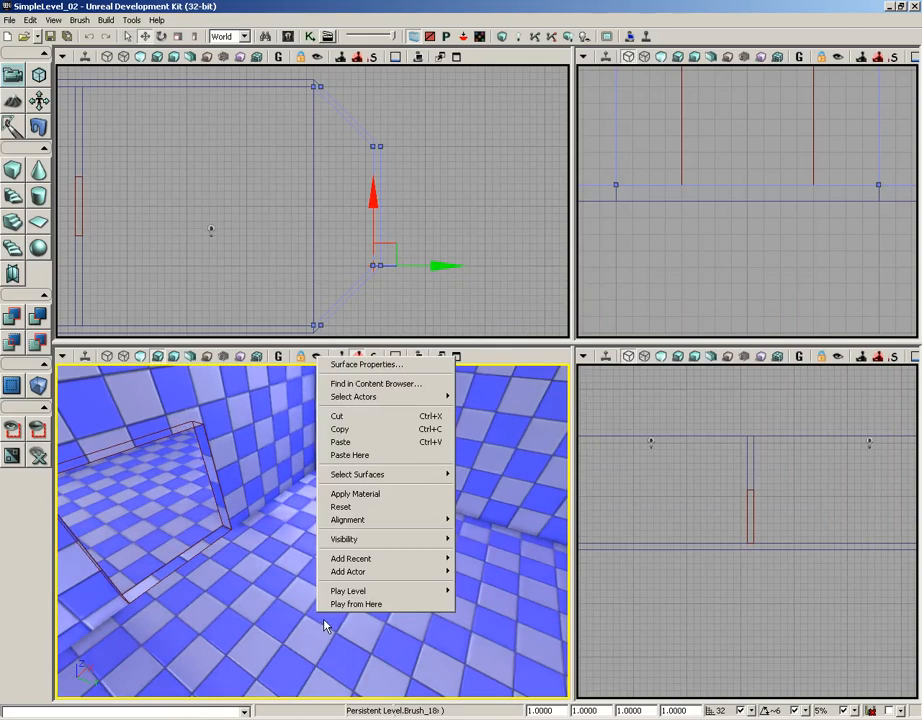
click(343, 605)
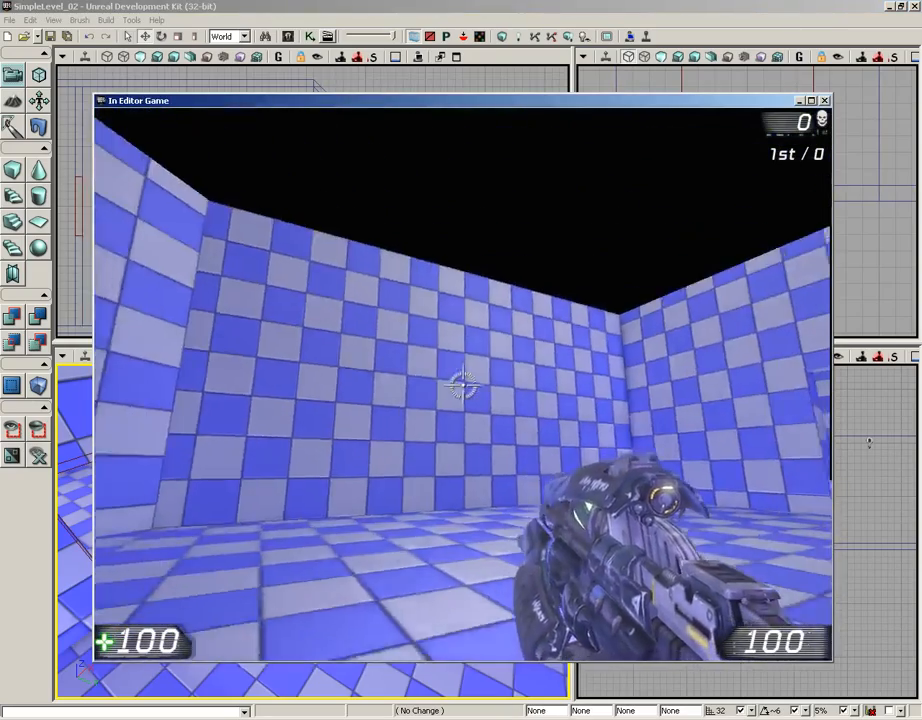
Walk around the rooms in the playtest, fire the weapon to test it, and exit back to the editor
key(w)
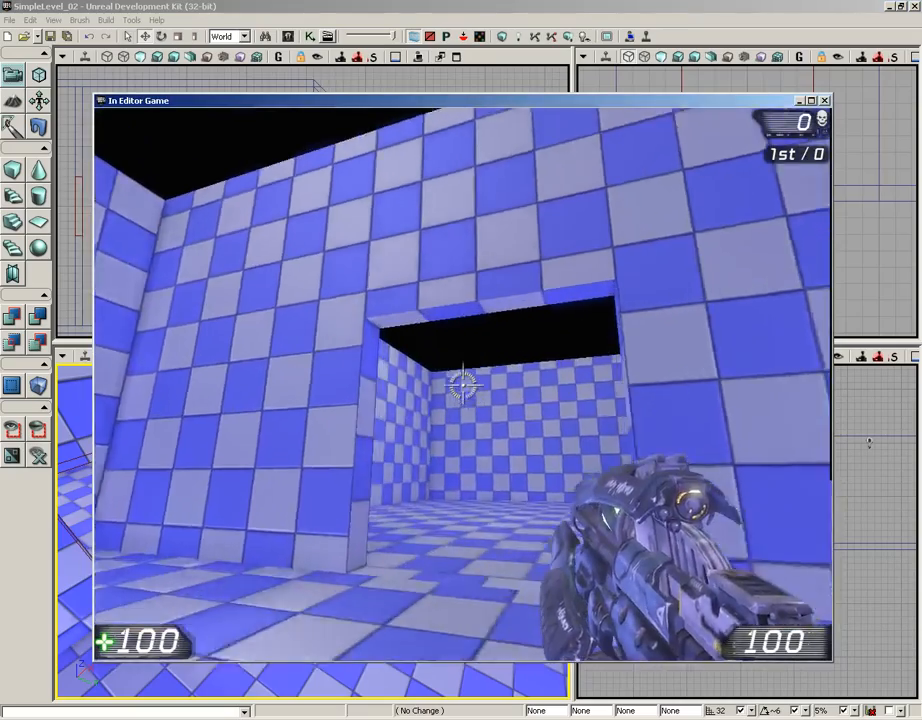
key(w)
key(s)
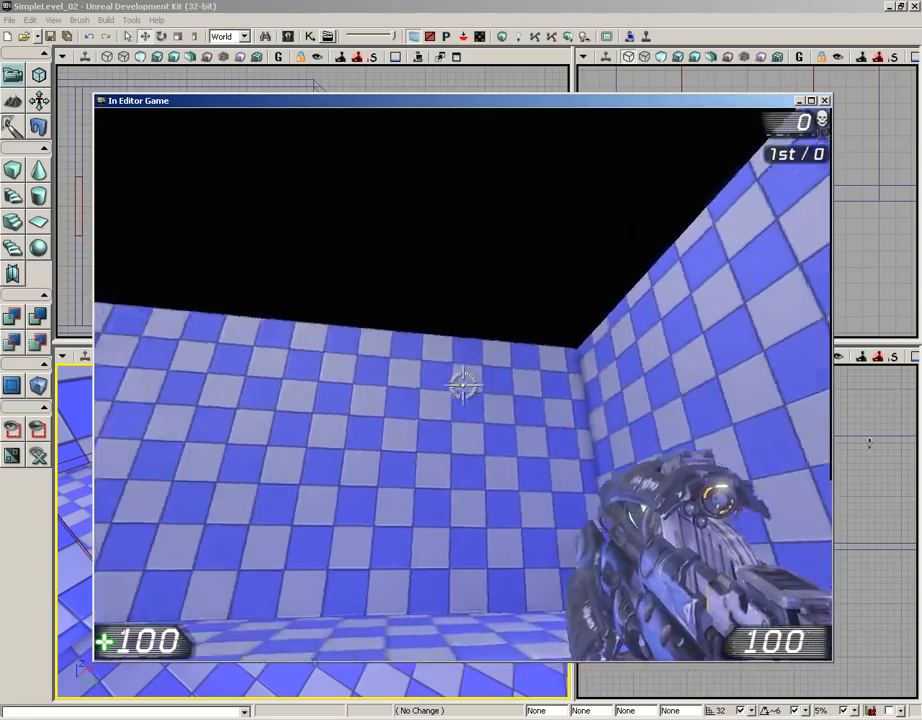
click(463, 383)
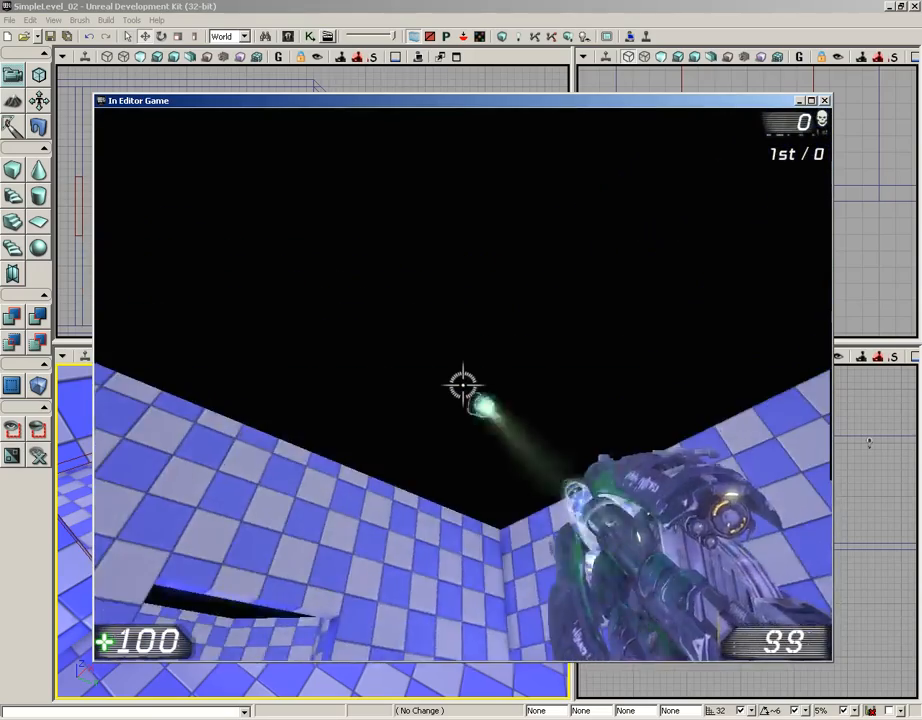
click(463, 383)
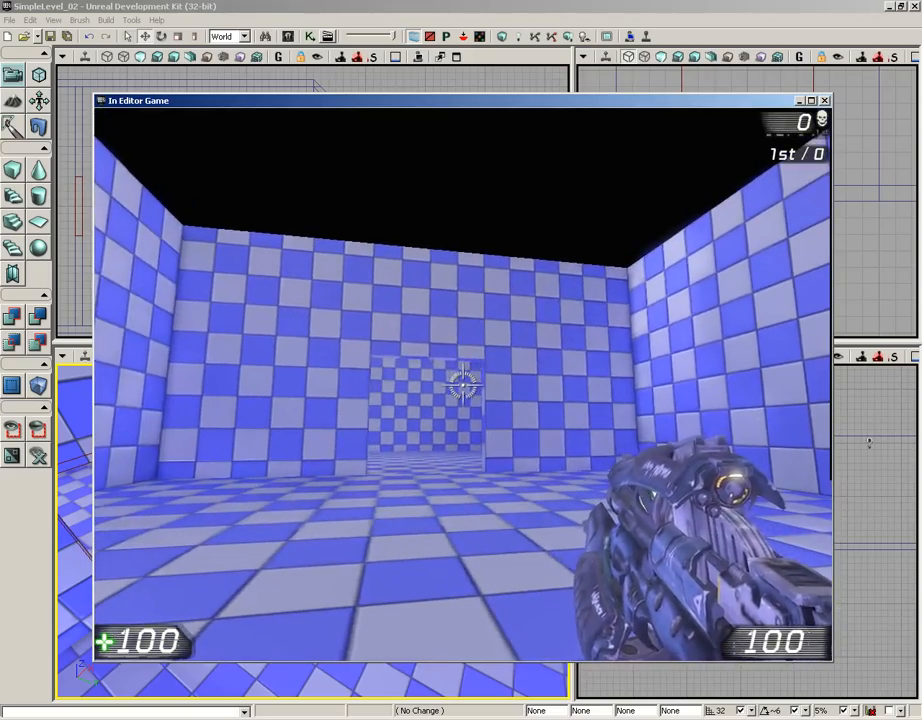
key(Escape)
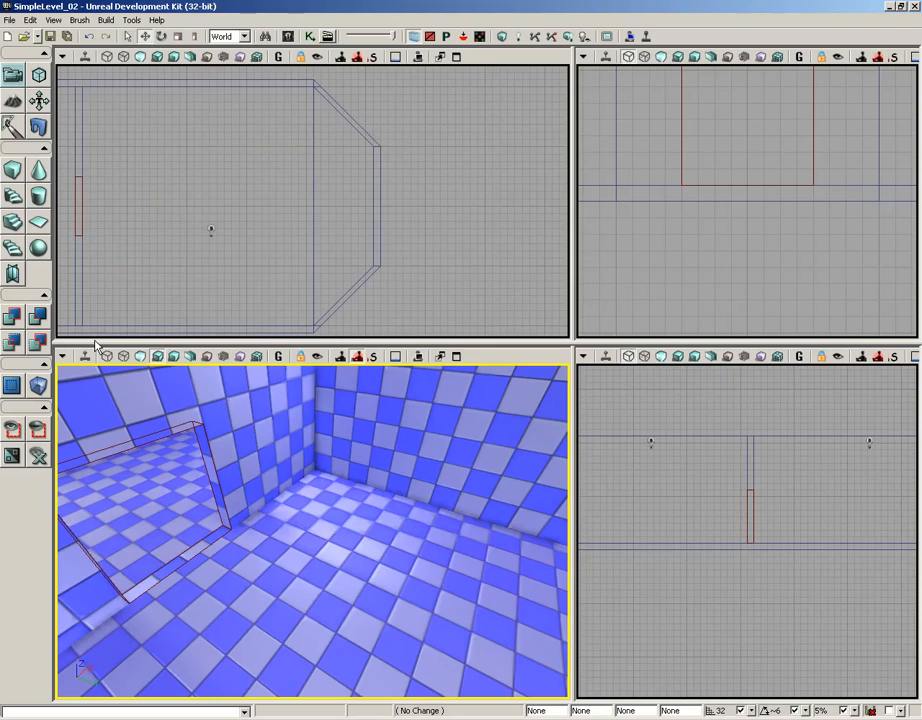